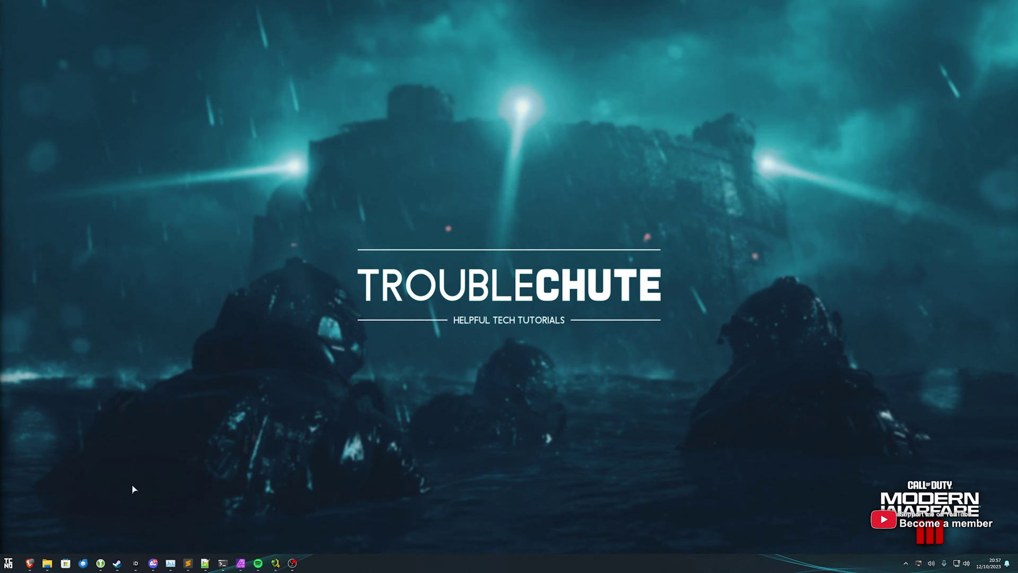
# Show Call of Duty's Installed Files properties in Steam: 126.87 GB on drive C.
pyautogui.click(117, 563)
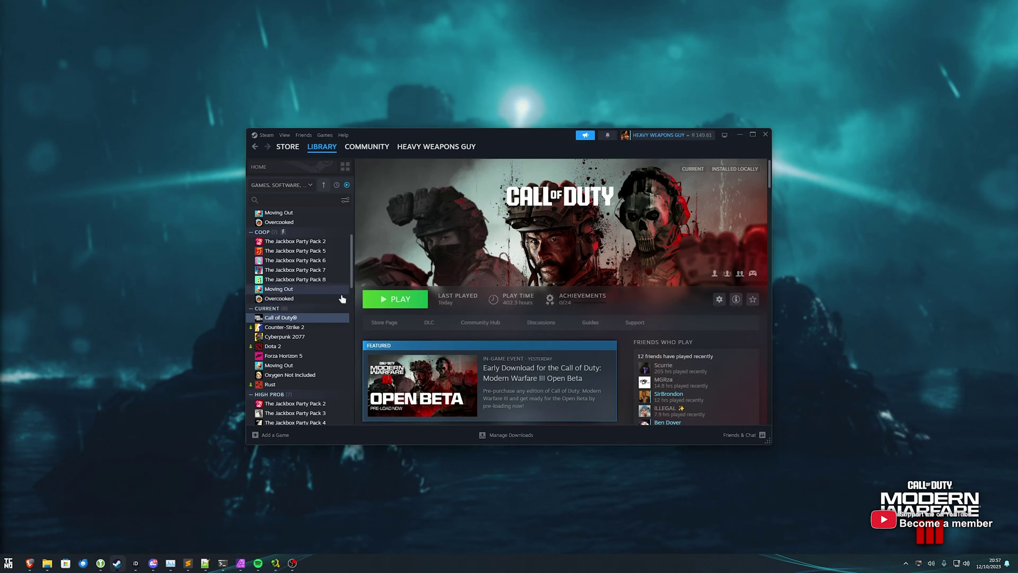
pyautogui.rightClick(318, 317)
pyautogui.click(337, 390)
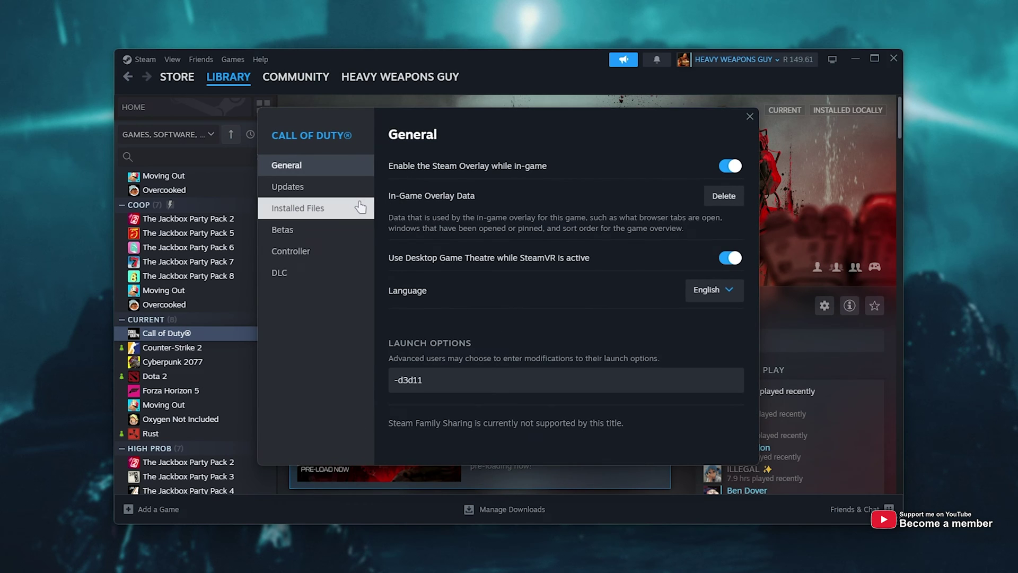
pyautogui.click(359, 209)
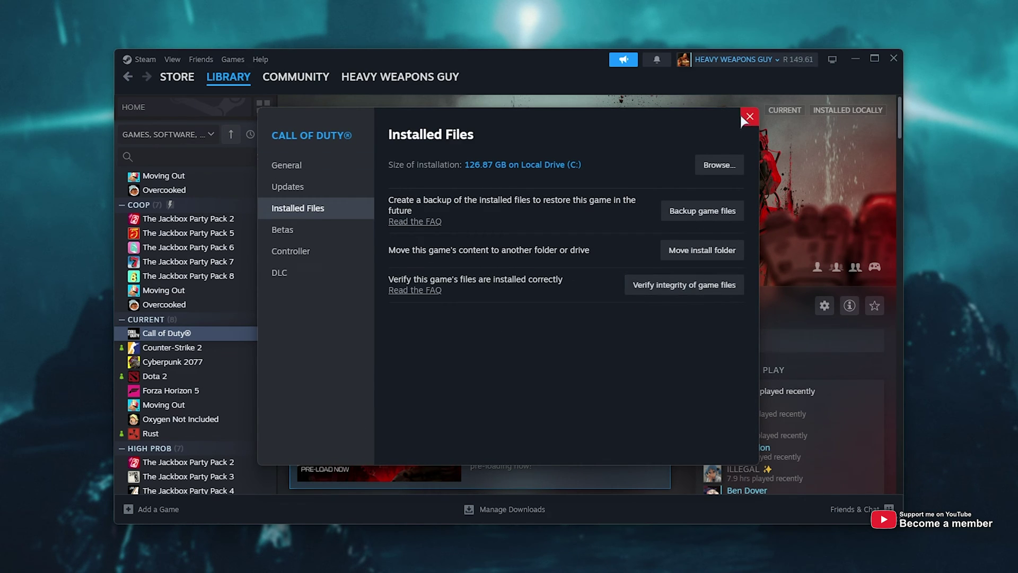
# Close the Steam properties and show Hearthstone's game options list in Battle.net.
pyautogui.press('Escape')
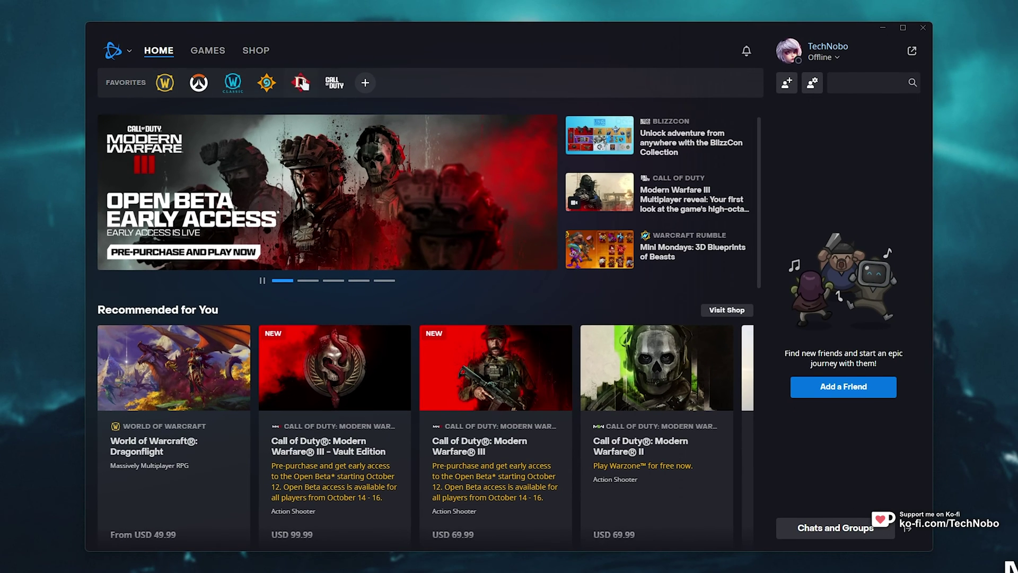
pyautogui.click(324, 71)
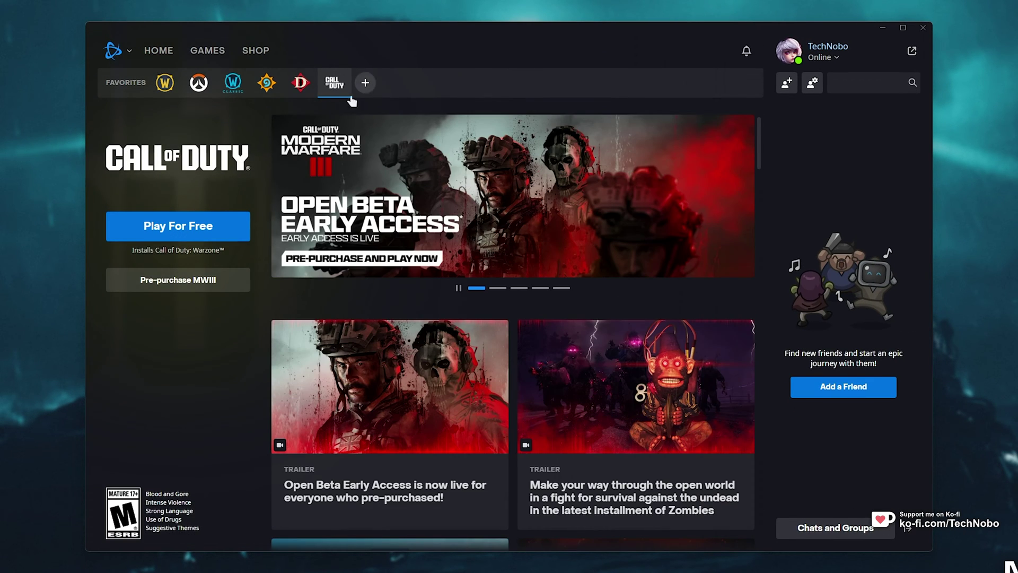
pyautogui.click(266, 84)
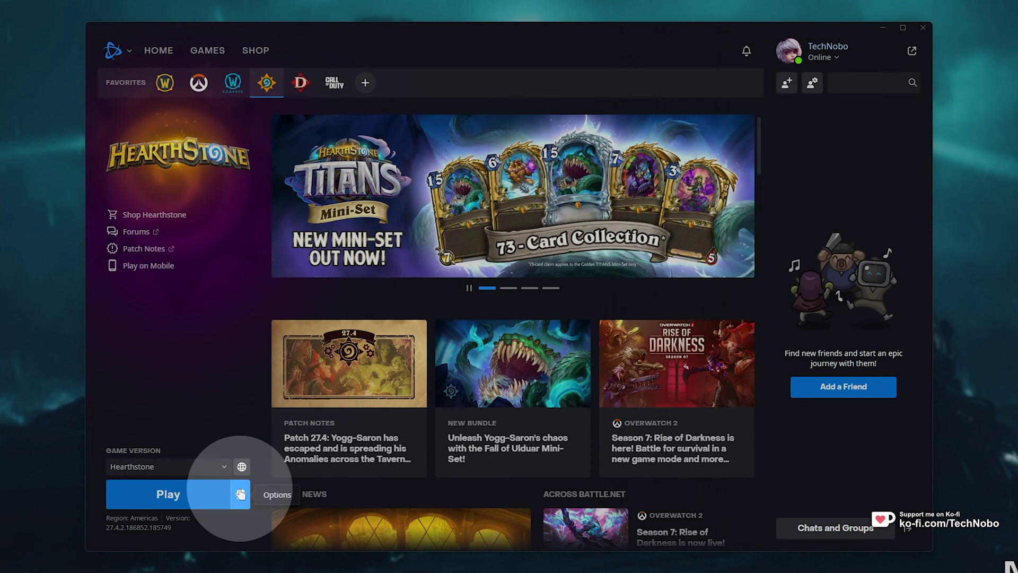
pyautogui.click(240, 493)
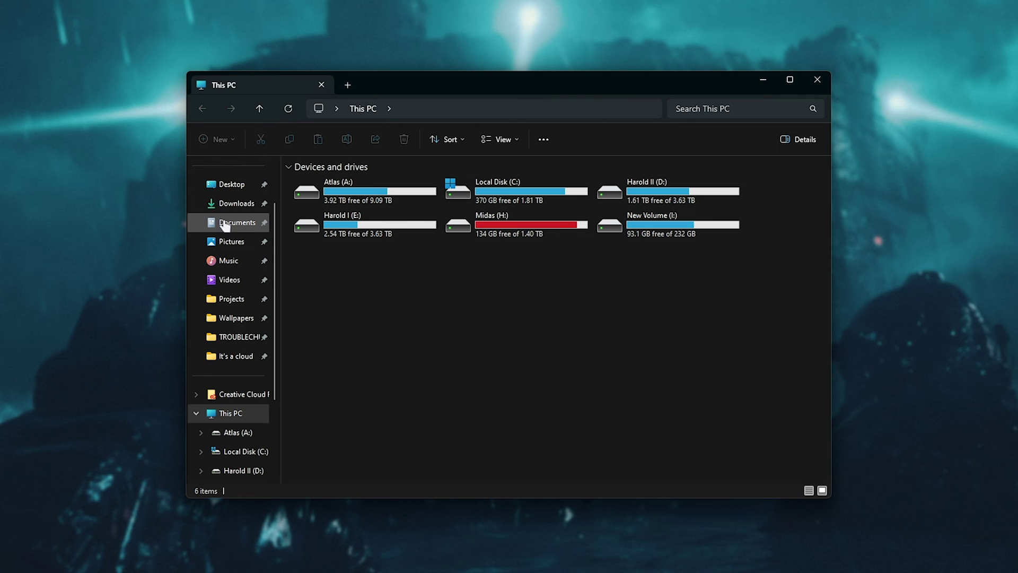
# Browse to Documents\Call of Duty\players and select the cod22 and cod23 options .cst files.
pyautogui.click(230, 232)
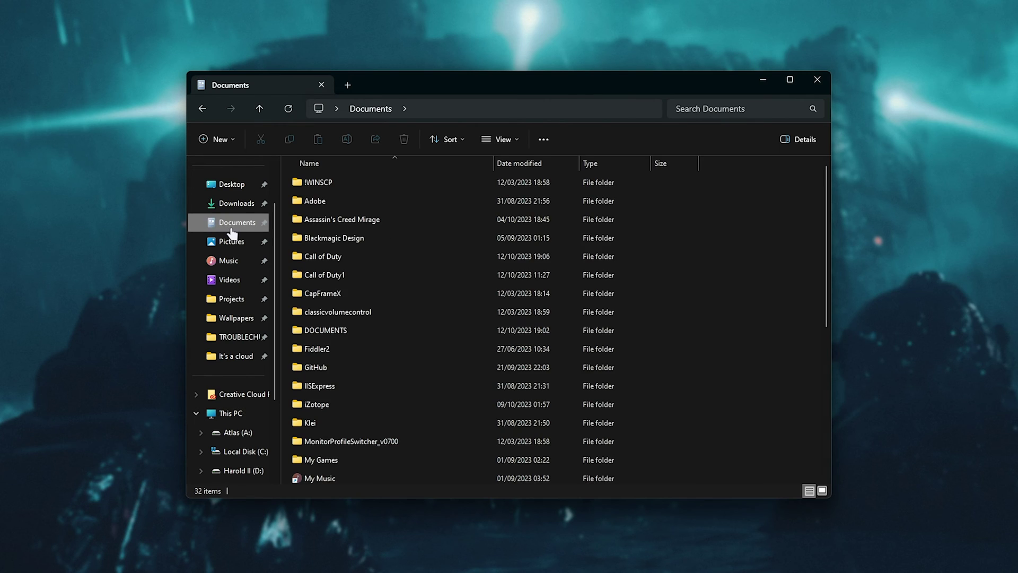
pyautogui.doubleClick(345, 256)
pyautogui.click(378, 183)
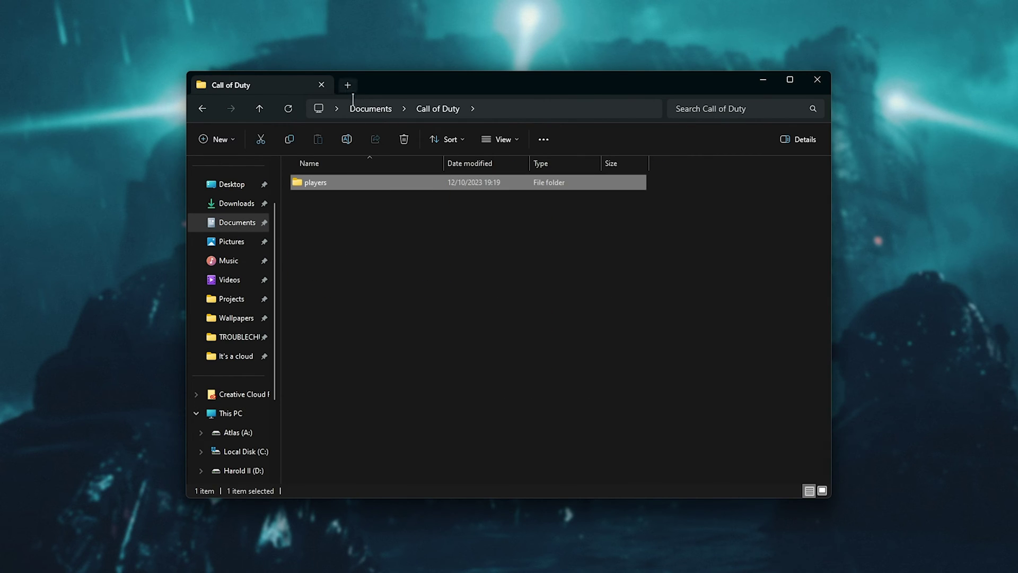
pyautogui.doubleClick(377, 184)
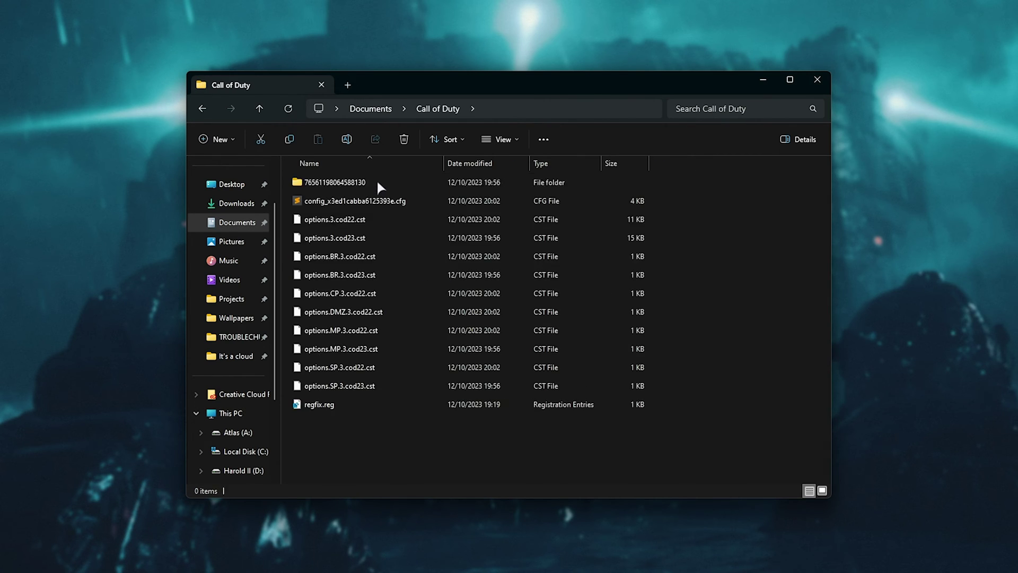
pyautogui.click(400, 219)
pyautogui.keyDown('ctrl'); pyautogui.click(464, 256); pyautogui.keyUp('ctrl')
pyautogui.click(403, 238)
pyautogui.keyDown('ctrl'); pyautogui.click(400, 271); pyautogui.keyUp('ctrl')
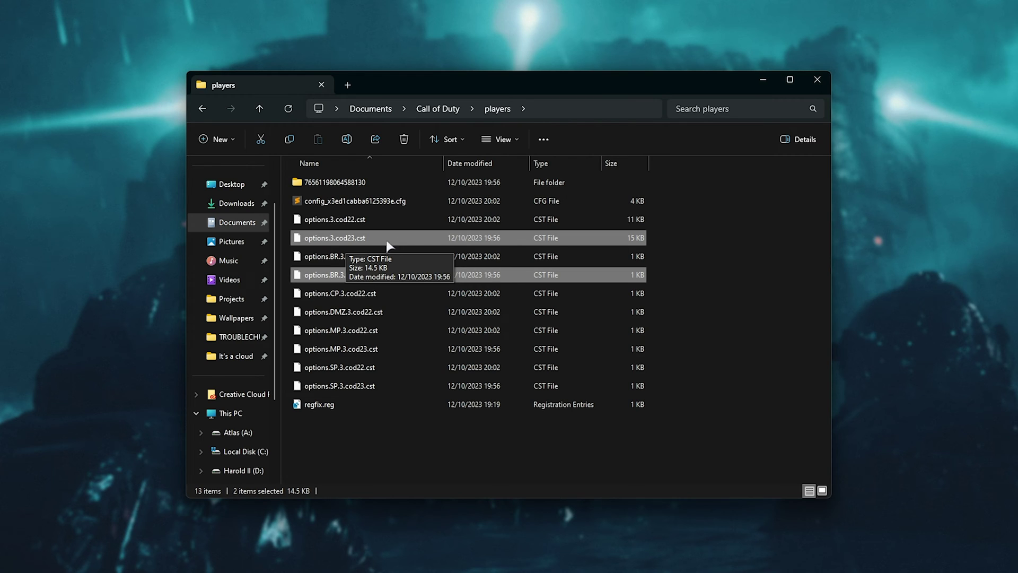
# Try renaming the players folder to players1, then players2, cancelling each Folder In Use warning.
pyautogui.hotkey('alt', 'Left')
pyautogui.press('F2')
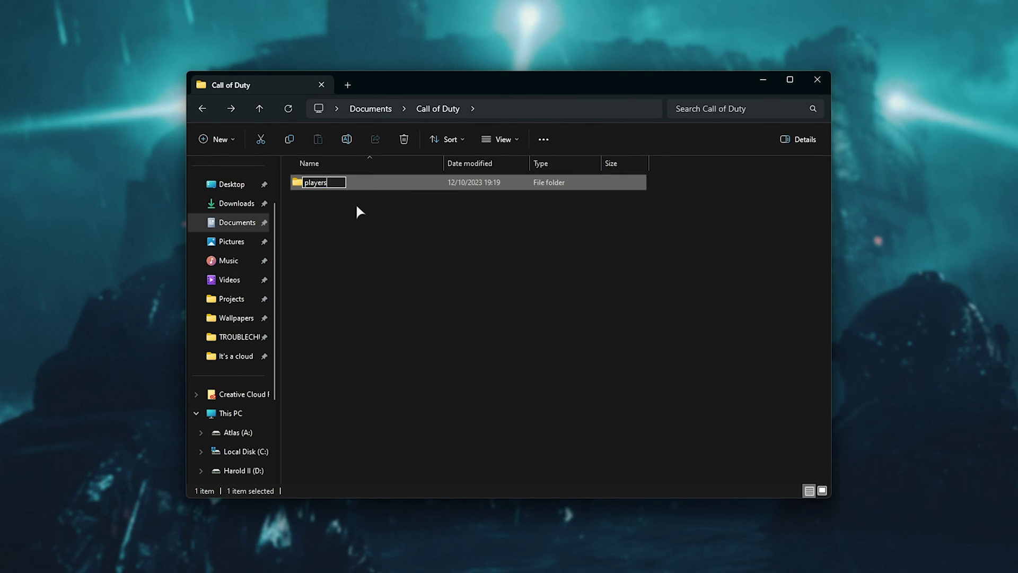
pyautogui.press('Return')
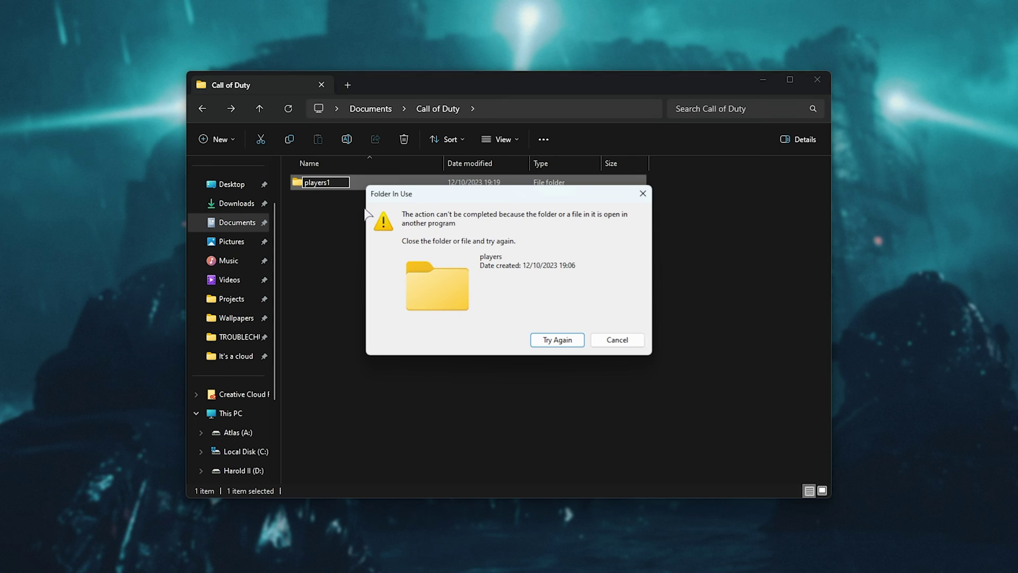
pyautogui.click(615, 341)
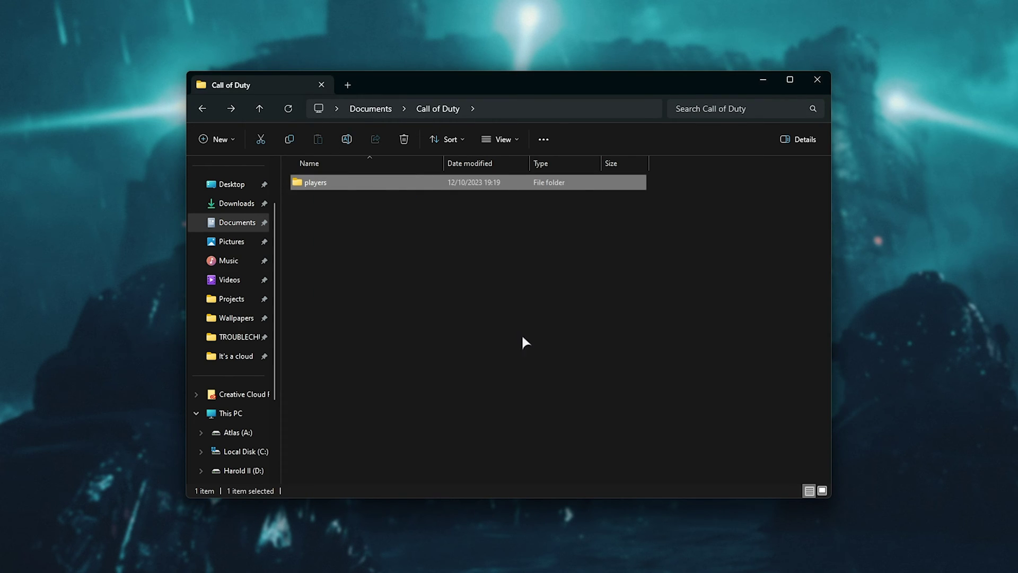
pyautogui.press('F2')
pyautogui.press('Right')
pyautogui.write('2')
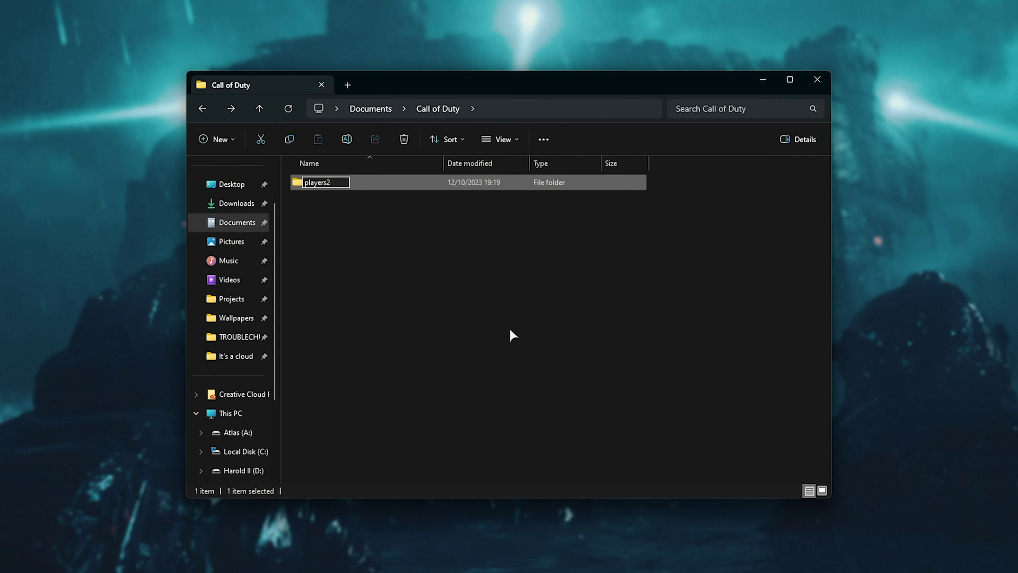
pyautogui.press('Return')
pyautogui.click(625, 338)
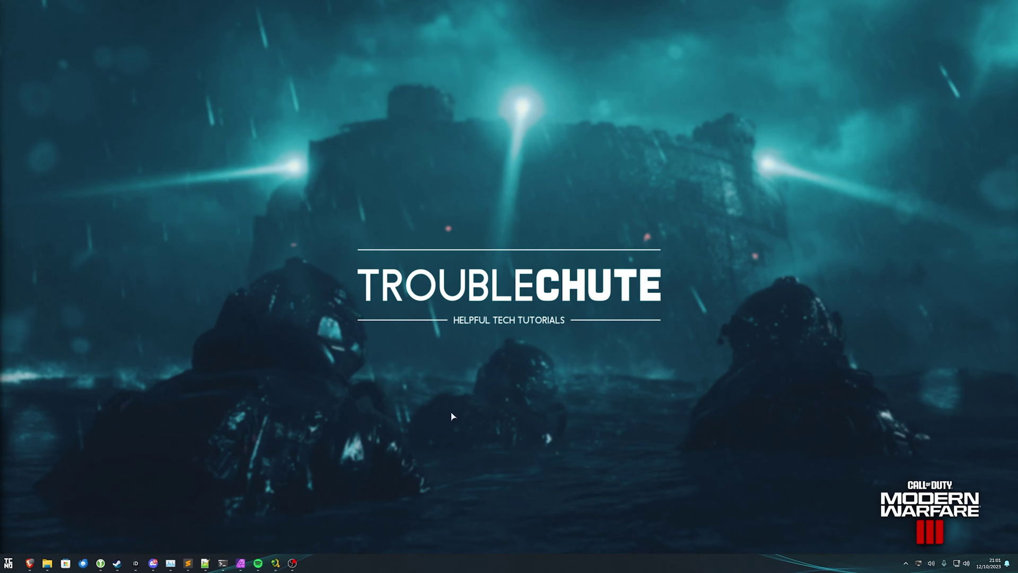
# In a new Explorer window, open options.3.cod23.cst from Documents\Call of Duty\players.
pyautogui.press('super+e')
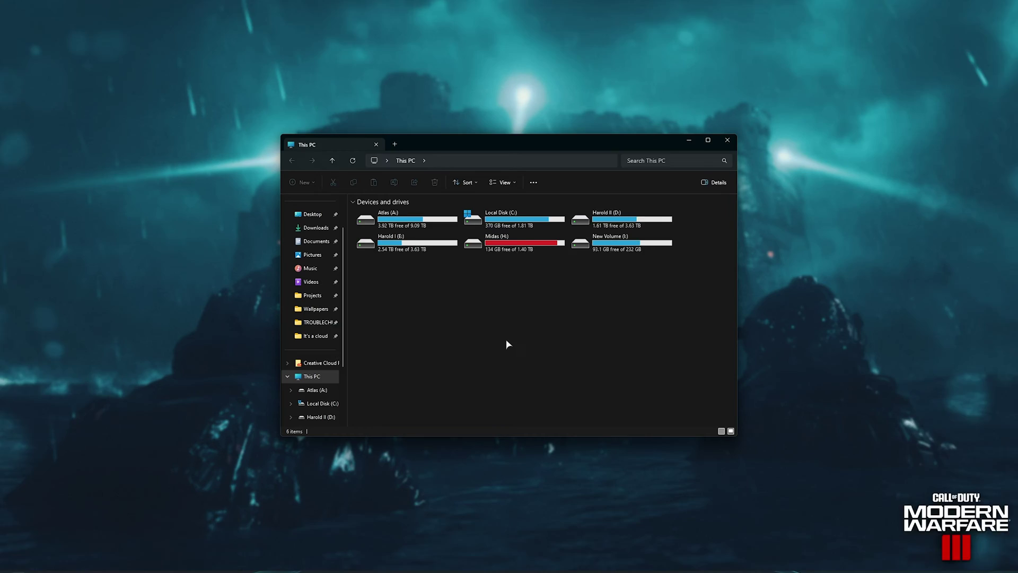
pyautogui.click(239, 223)
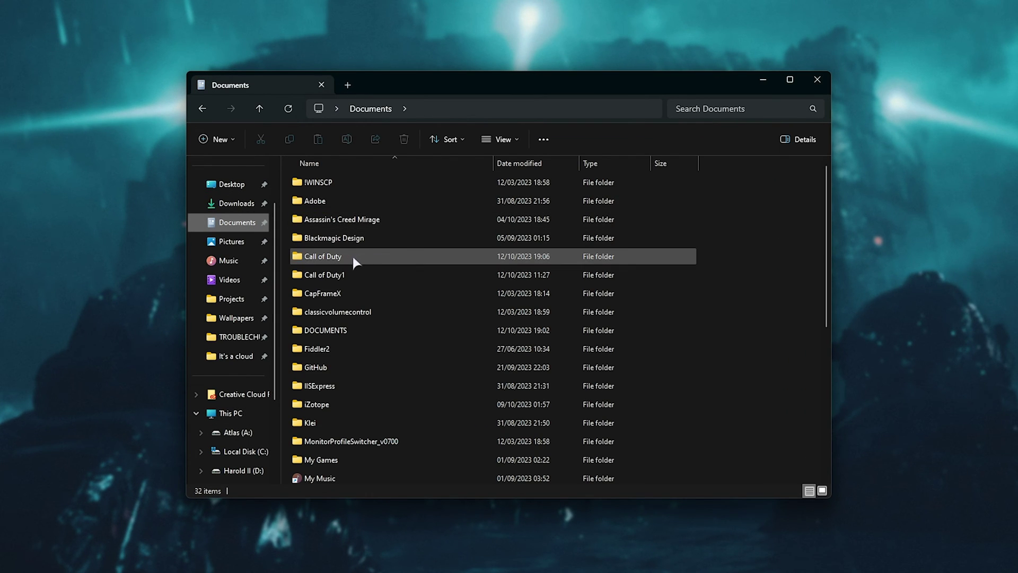
pyautogui.doubleClick(352, 256)
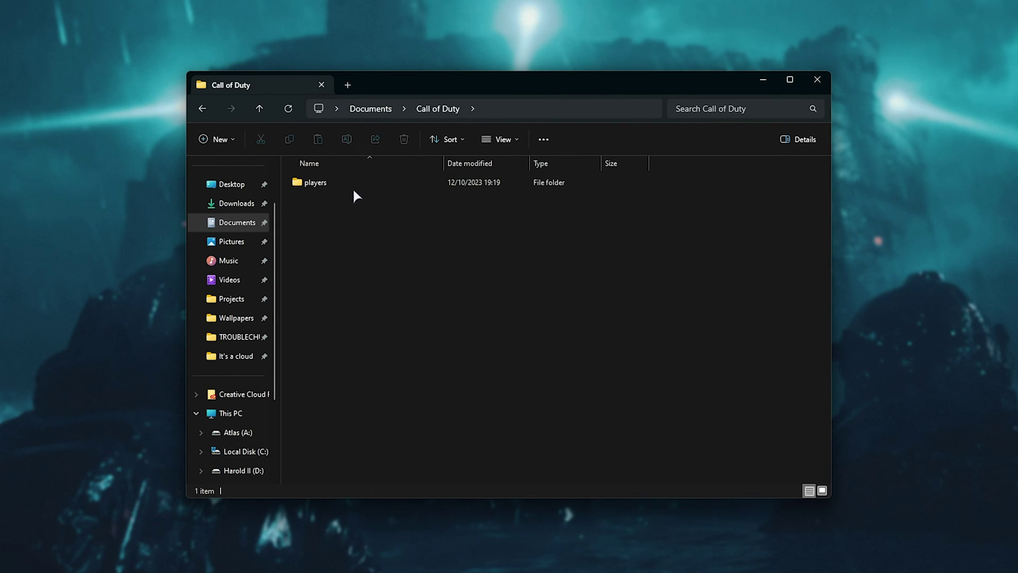
pyautogui.doubleClick(352, 185)
pyautogui.click(331, 243)
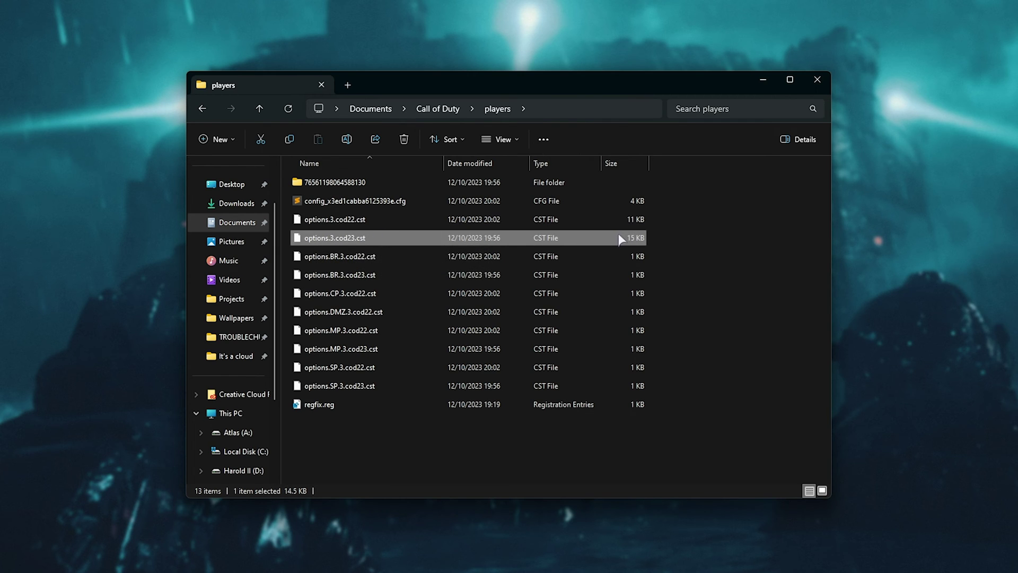
pyautogui.doubleClick(594, 239)
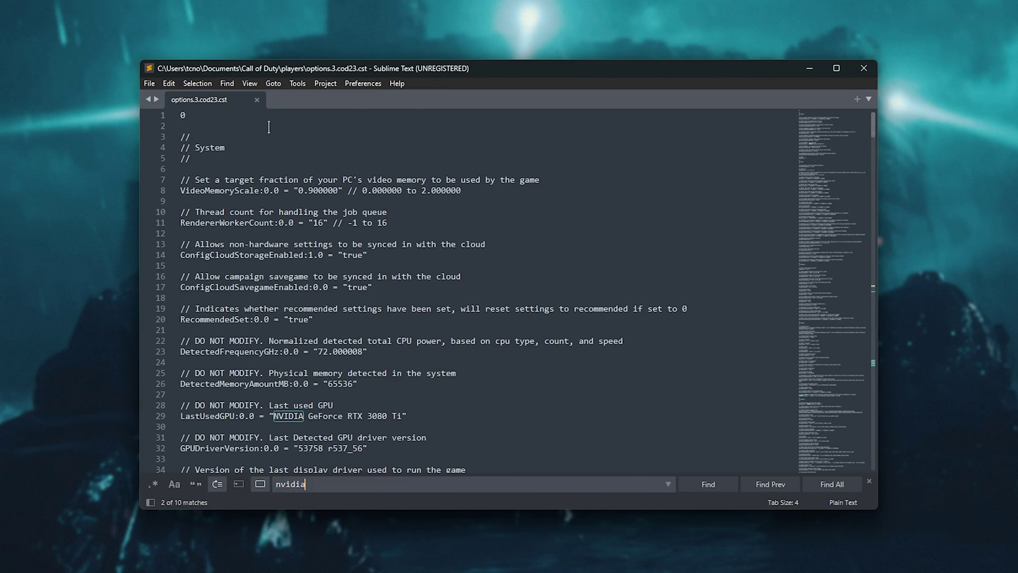
# Find and select 'NVIDIA GeForce RTX 3080 Ti' on line 29, then minimize Sublime Text.
pyautogui.click(269, 128)
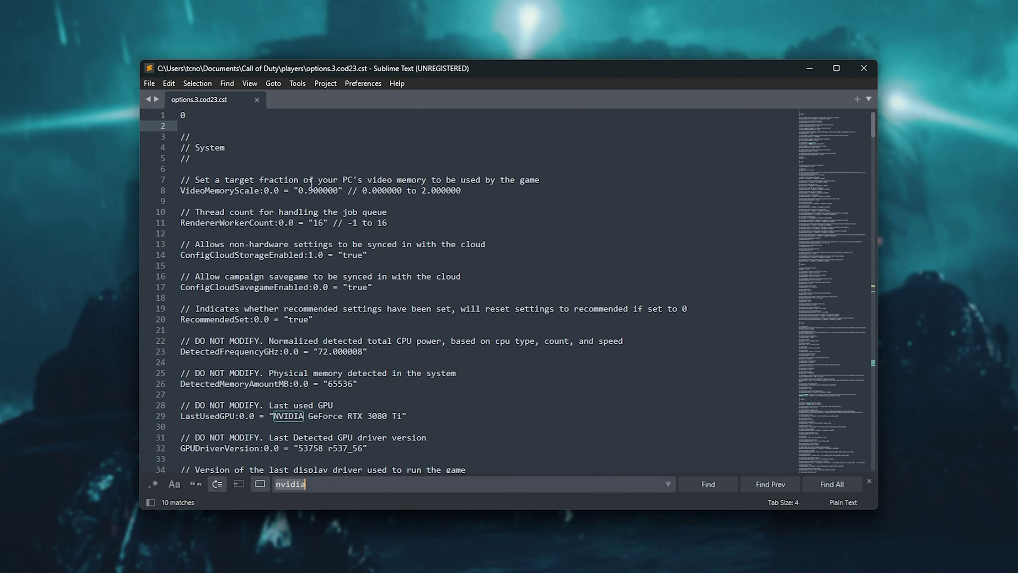
pyautogui.click(311, 183)
pyautogui.press('Return')
pyautogui.press('Return')
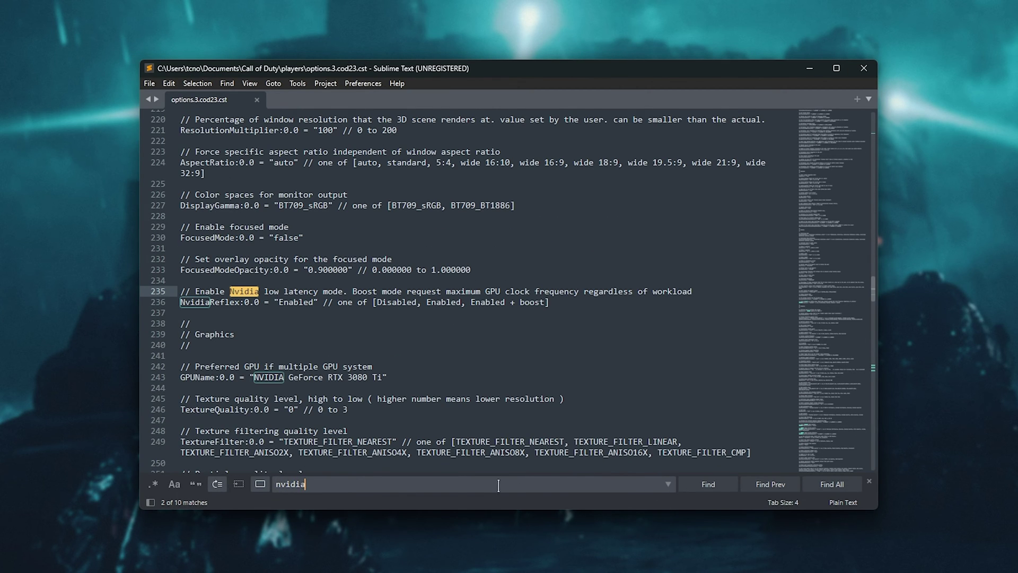
pyautogui.click(782, 486)
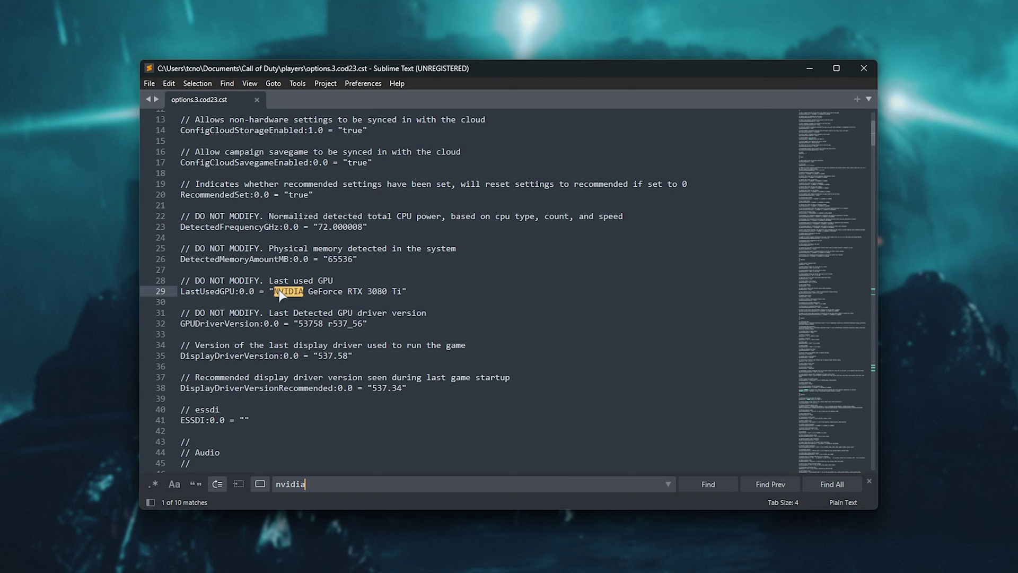
pyautogui.doubleClick(289, 293)
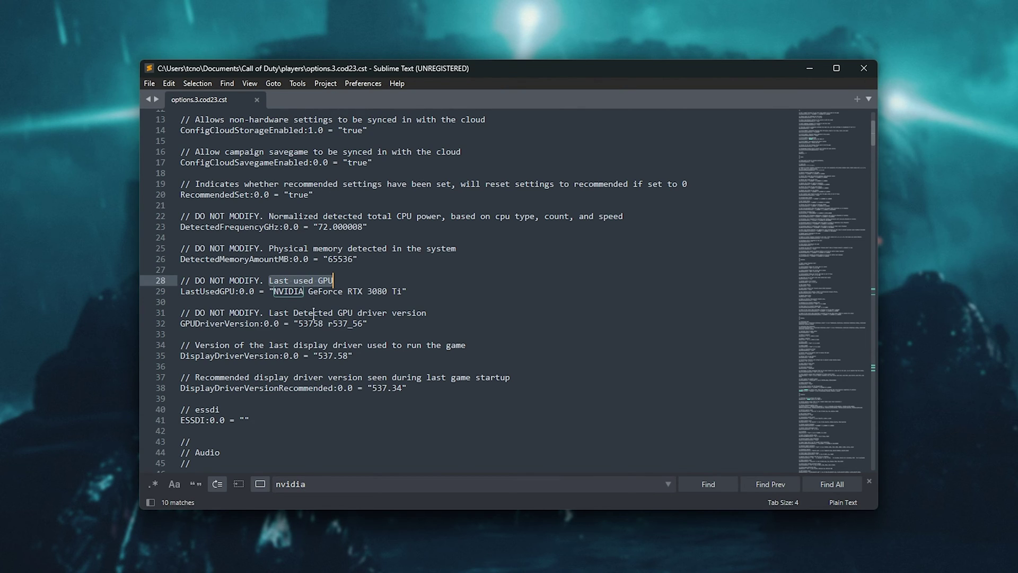
pyautogui.moveTo(289, 293); pyautogui.dragTo(402, 293)
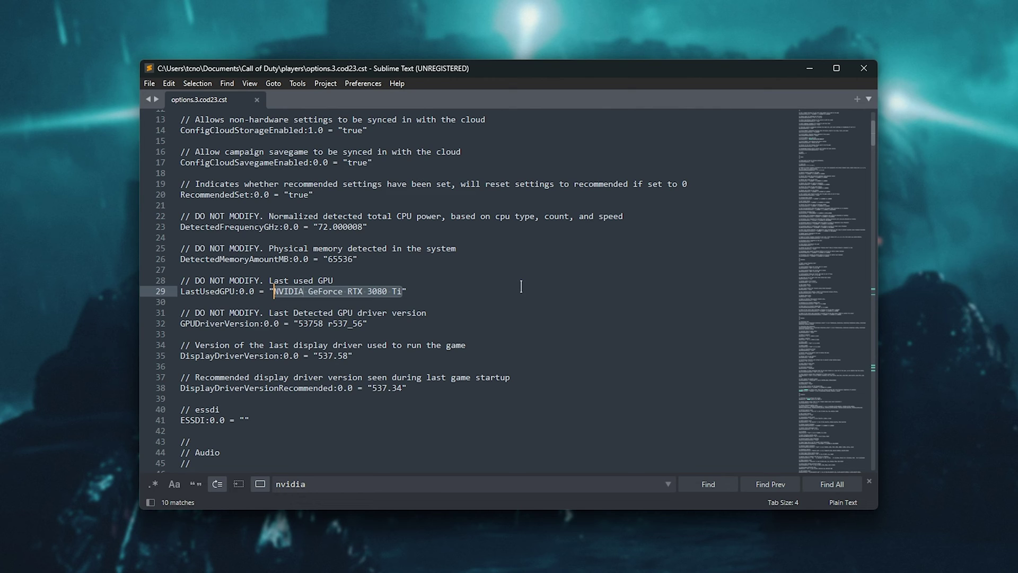
pyautogui.click(809, 69)
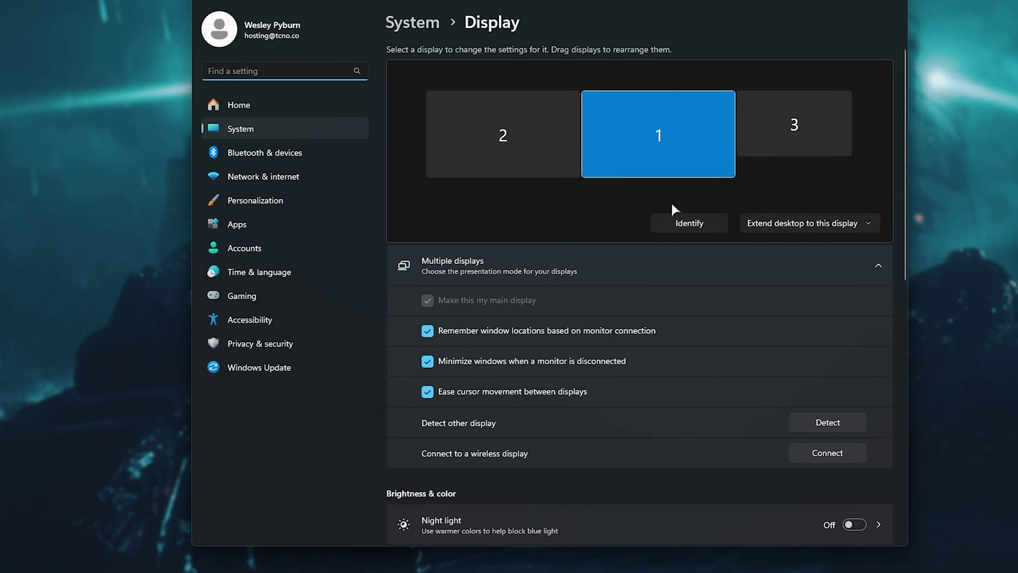
# Open the Graphics page from Related settings at the bottom of Display settings.
pyautogui.scroll(-10, 604, 273)
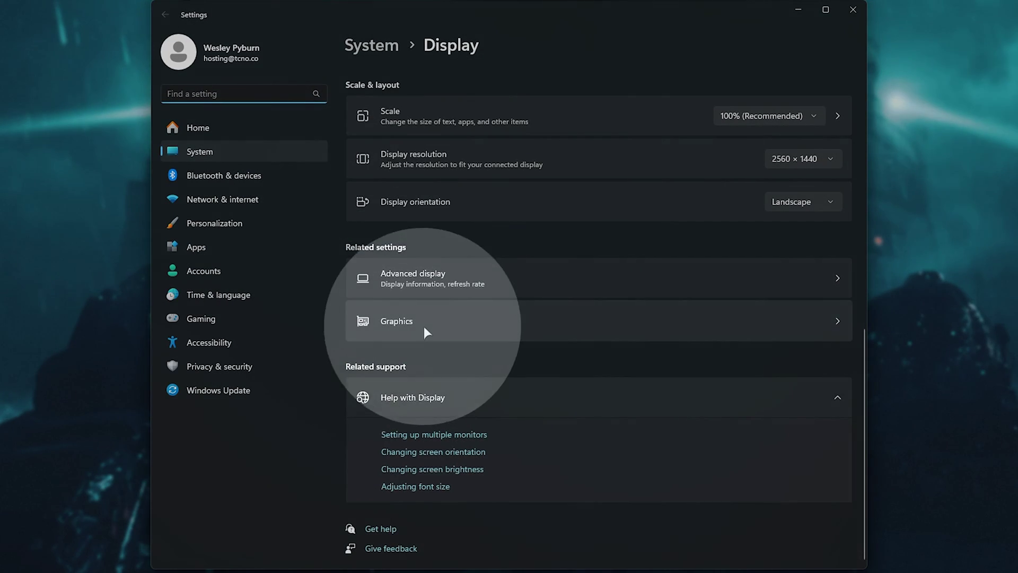
pyautogui.click(411, 324)
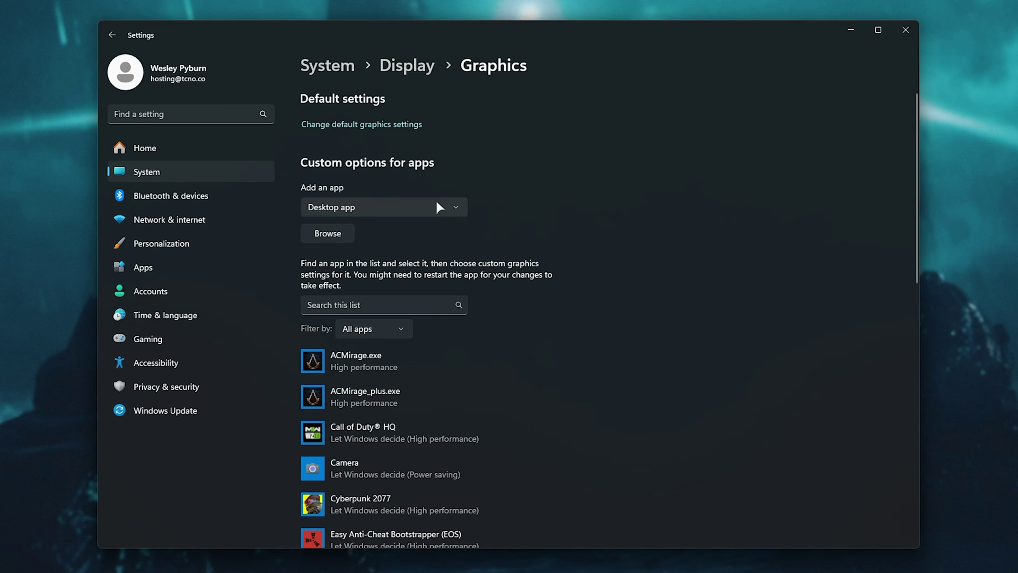
# Keep 'Desktop app' as the app type and start browsing for a program.
pyautogui.click(355, 202)
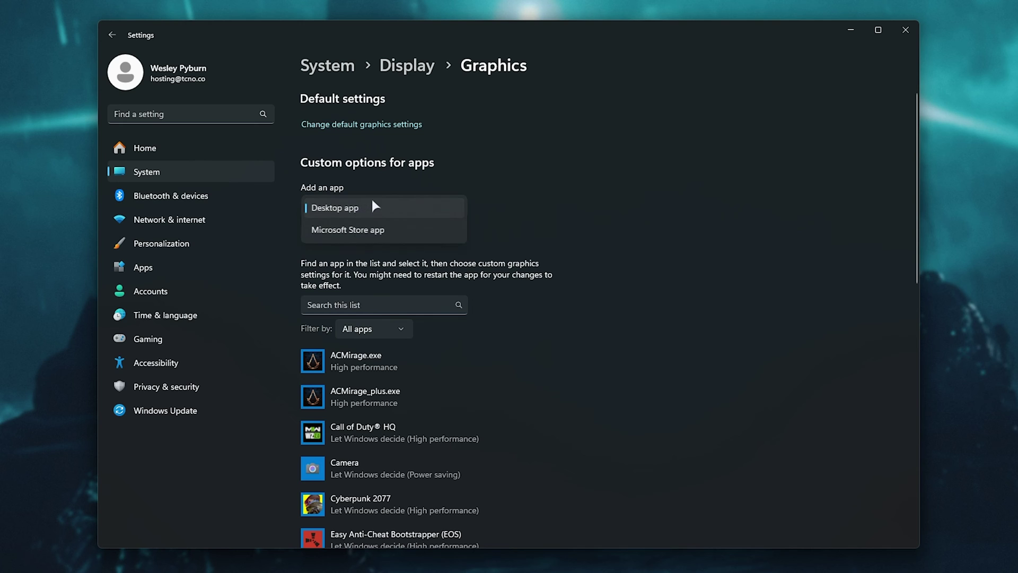
pyautogui.click(354, 210)
pyautogui.click(328, 233)
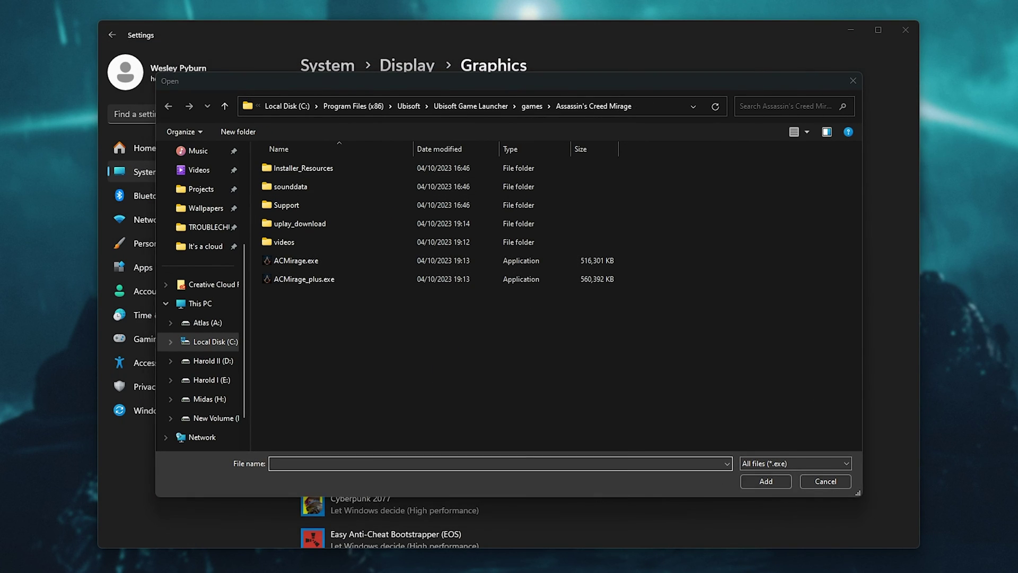
# Open Call of Duty's local install files from its Steam library entry via Manage.
pyautogui.hotkey('alt', 'Tab')
pyautogui.rightClick(236, 335)
pyautogui.moveTo(291, 424)
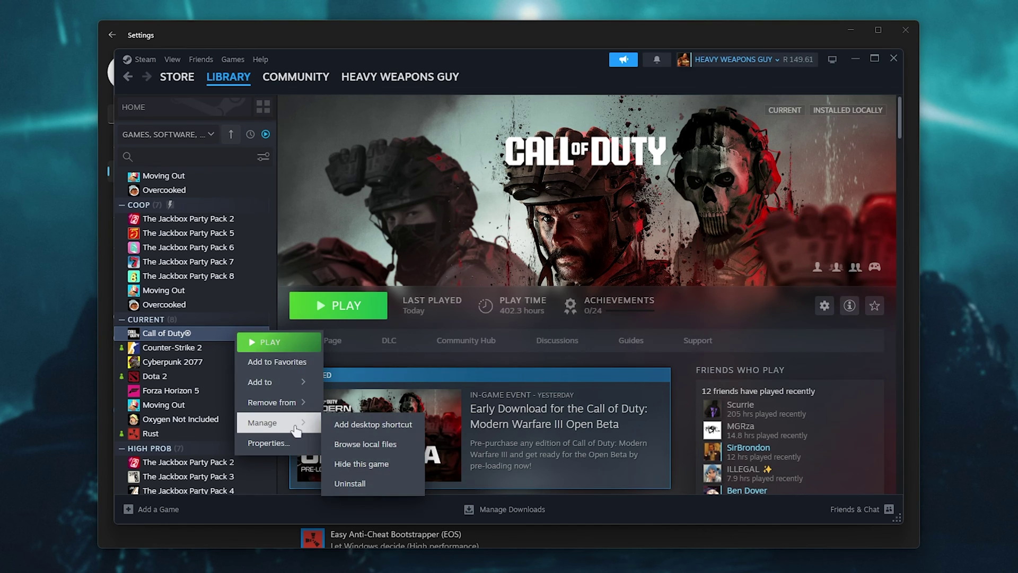
pyautogui.click(379, 447)
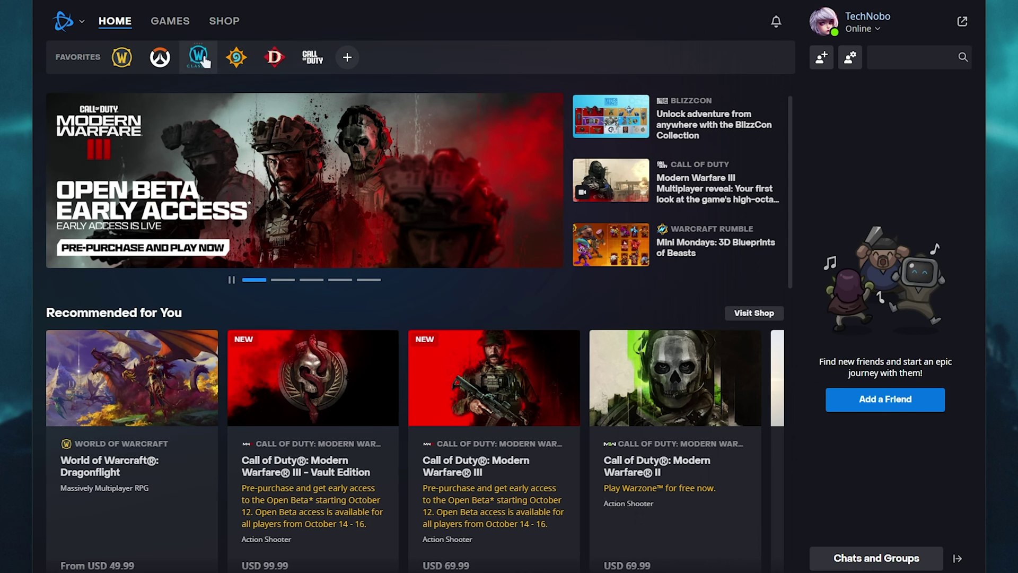
# Show Hearthstone's options with Show in Explorer, then return to the Call of Duty HQ folder.
pyautogui.click(253, 63)
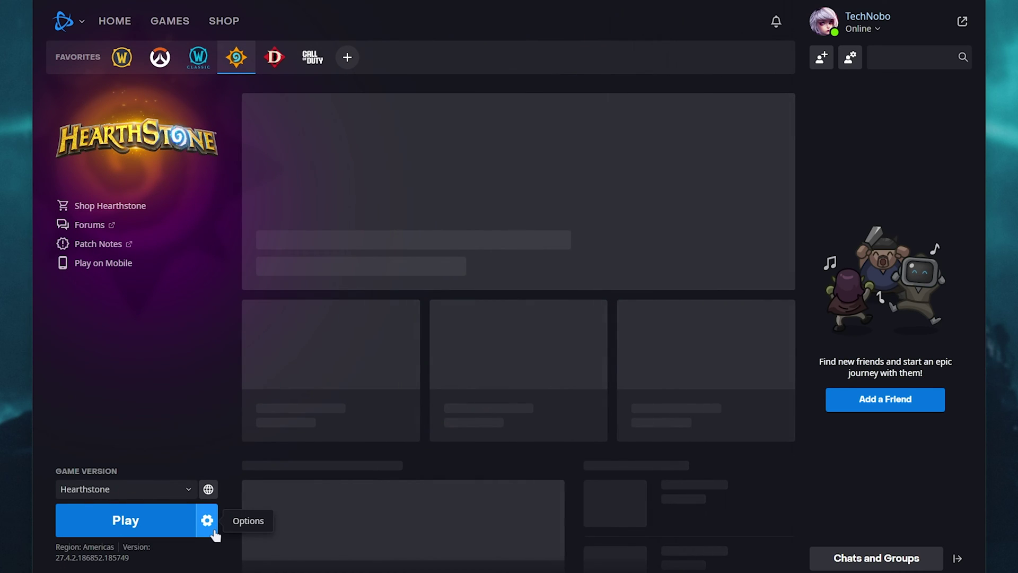
pyautogui.click(208, 520)
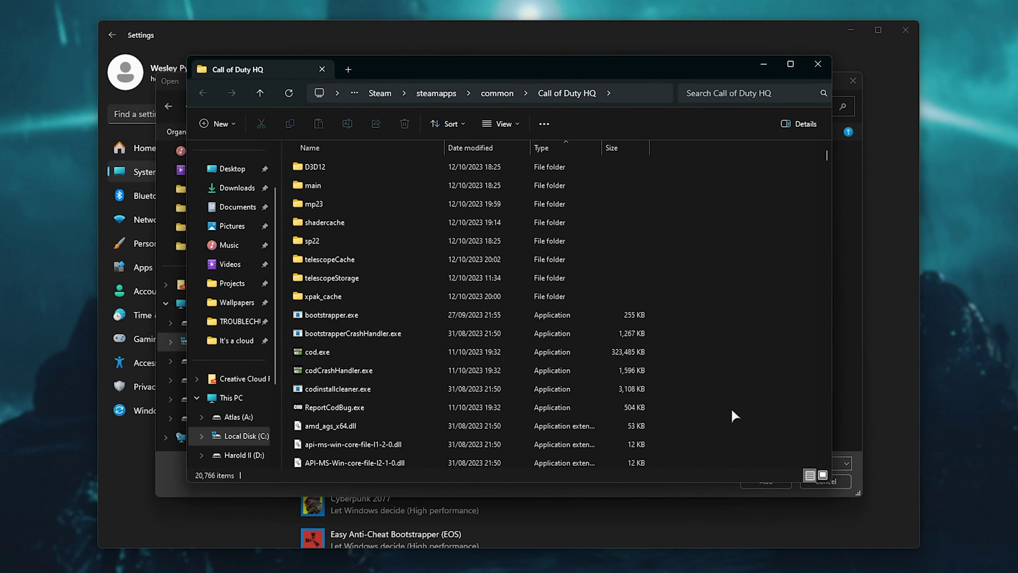
pyautogui.moveTo(731, 406); pyautogui.dragTo(626, 93)
pyautogui.click(731, 298)
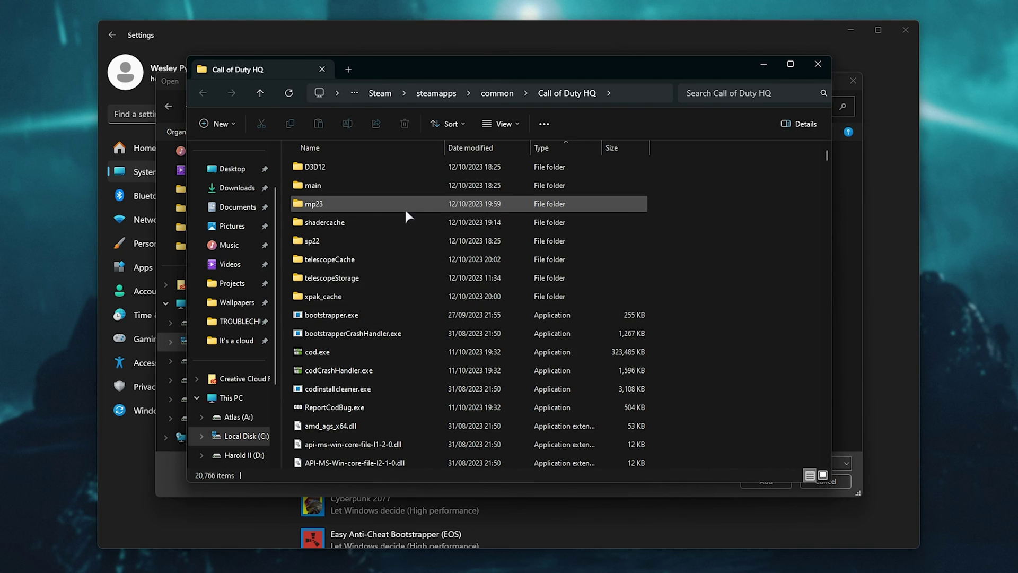
# Open the mp23 folder, select mp23-cod.exe, and copy the folder address as text.
pyautogui.click(332, 208)
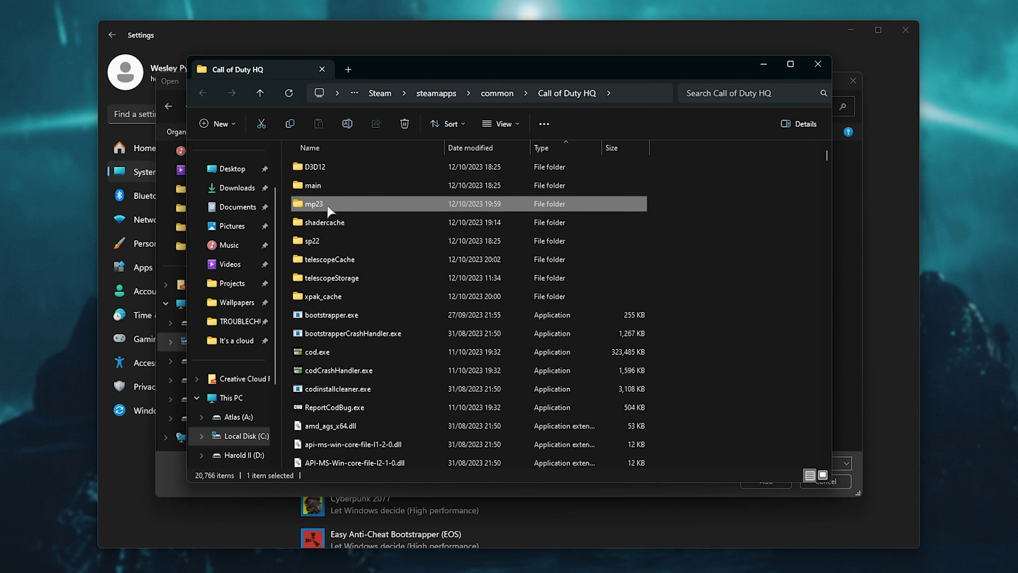
pyautogui.doubleClick(328, 210)
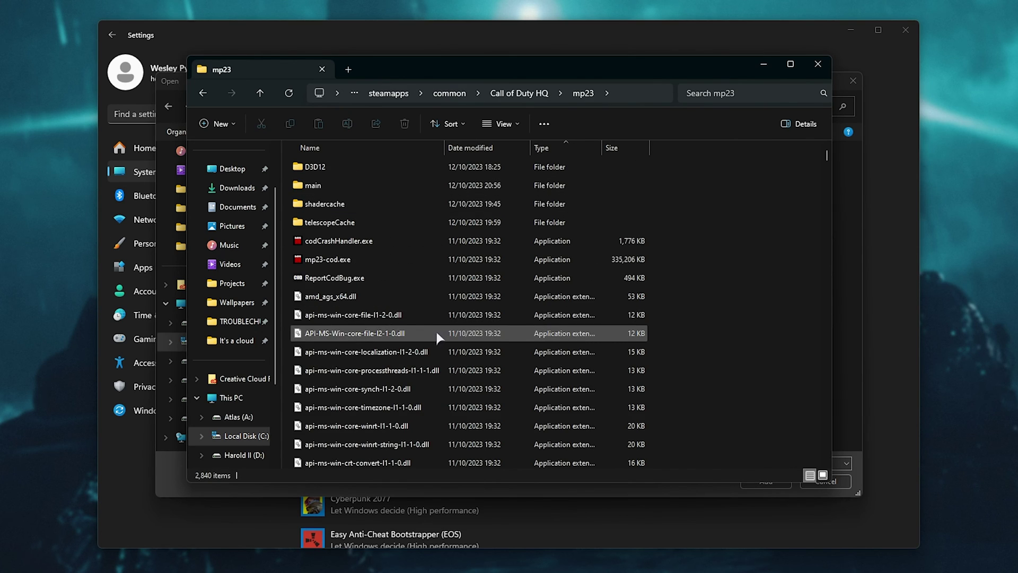
pyautogui.click(306, 263)
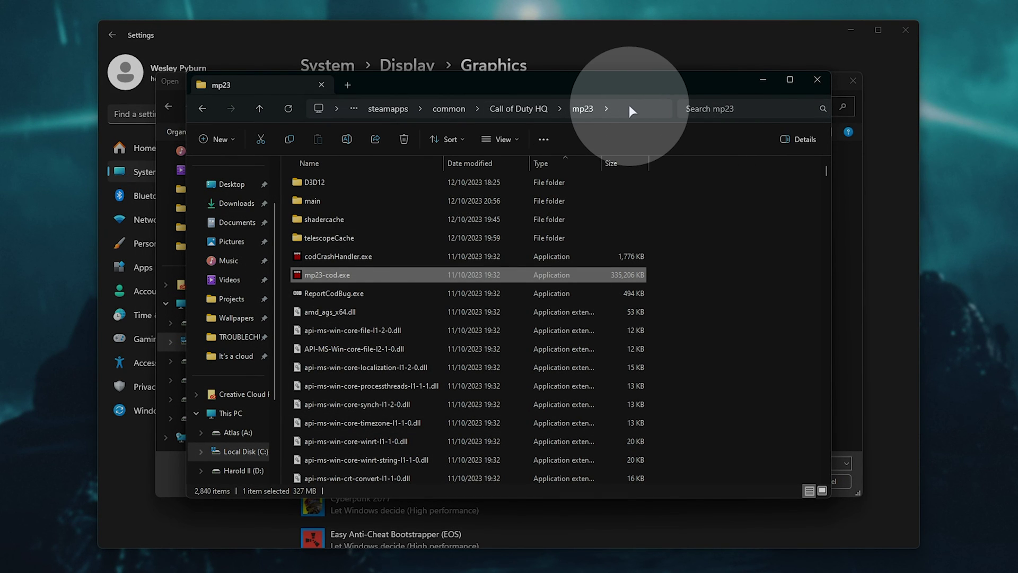
pyautogui.click(629, 105)
pyautogui.click(712, 223)
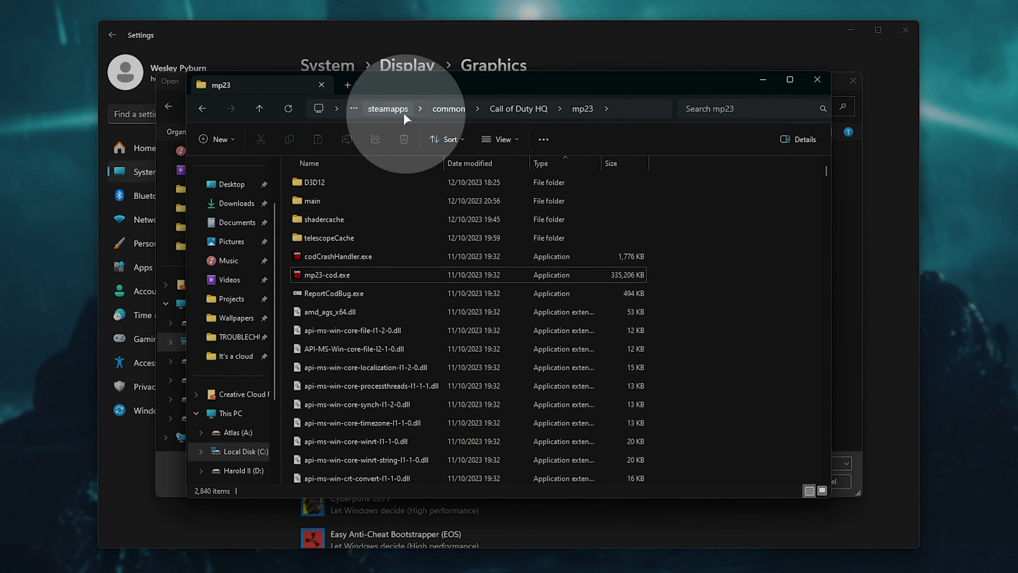
pyautogui.rightClick(594, 111)
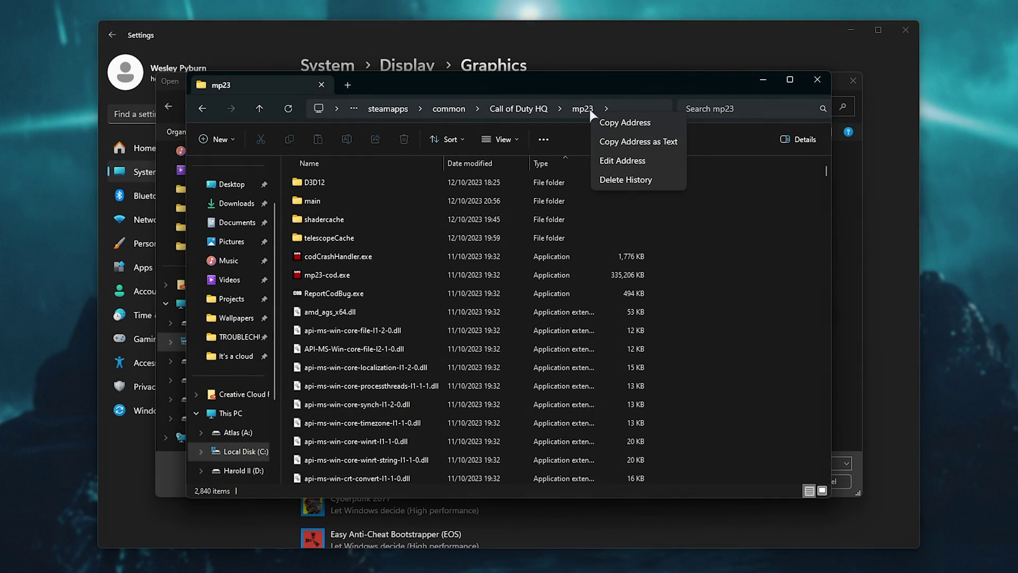
pyautogui.click(634, 142)
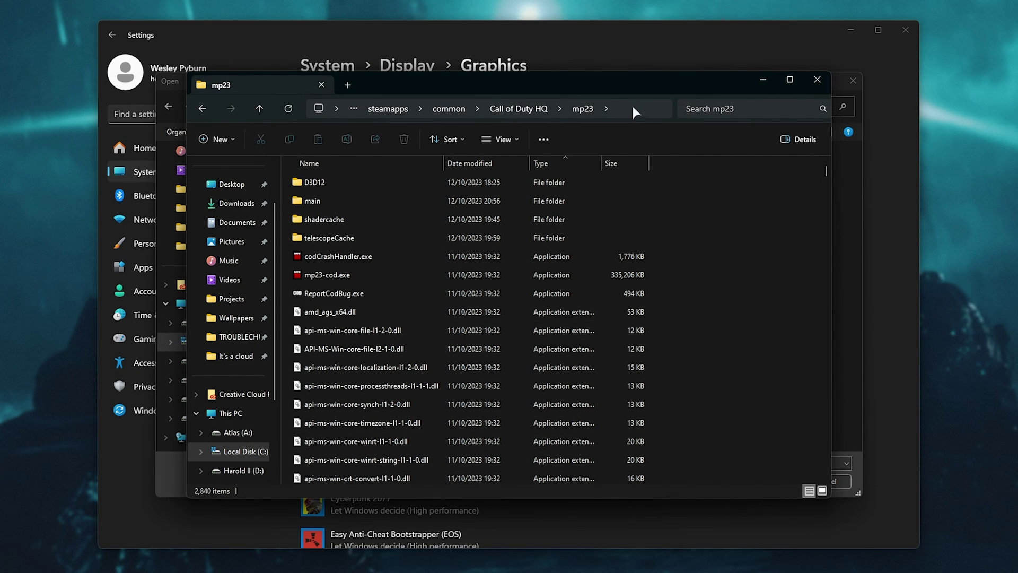
# Paste the mp23 path into the Open dialog and add mp23-cod.exe to the graphics list.
pyautogui.click(846, 180)
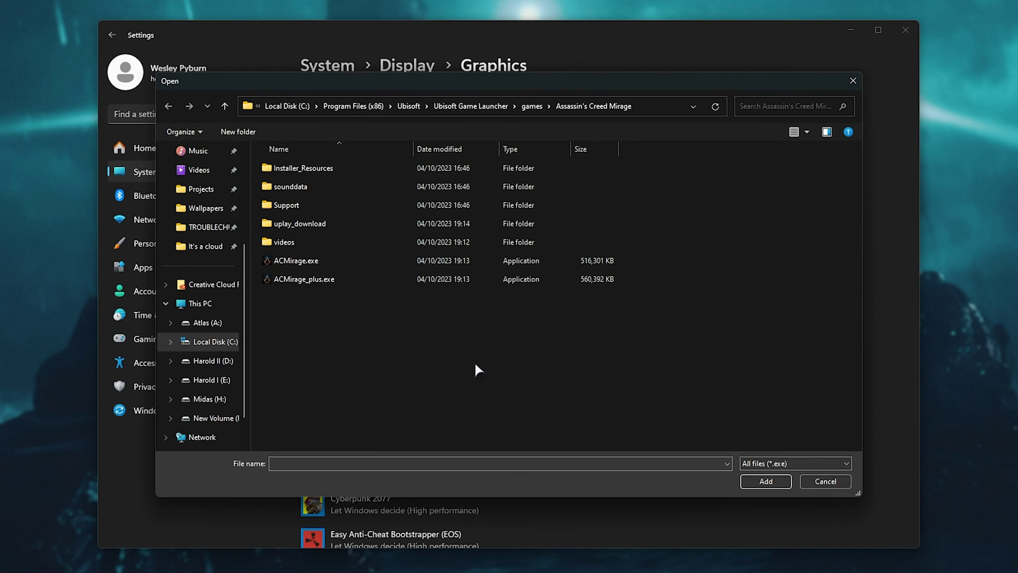
pyautogui.click(648, 104)
pyautogui.hotkey('ctrl', 'v')
pyautogui.press('Return')
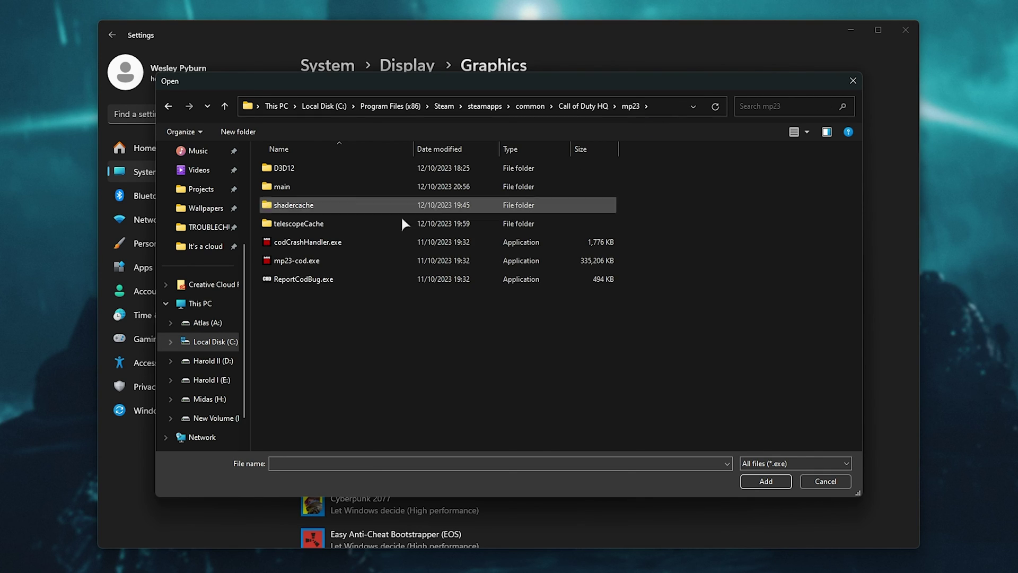
pyautogui.doubleClick(323, 261)
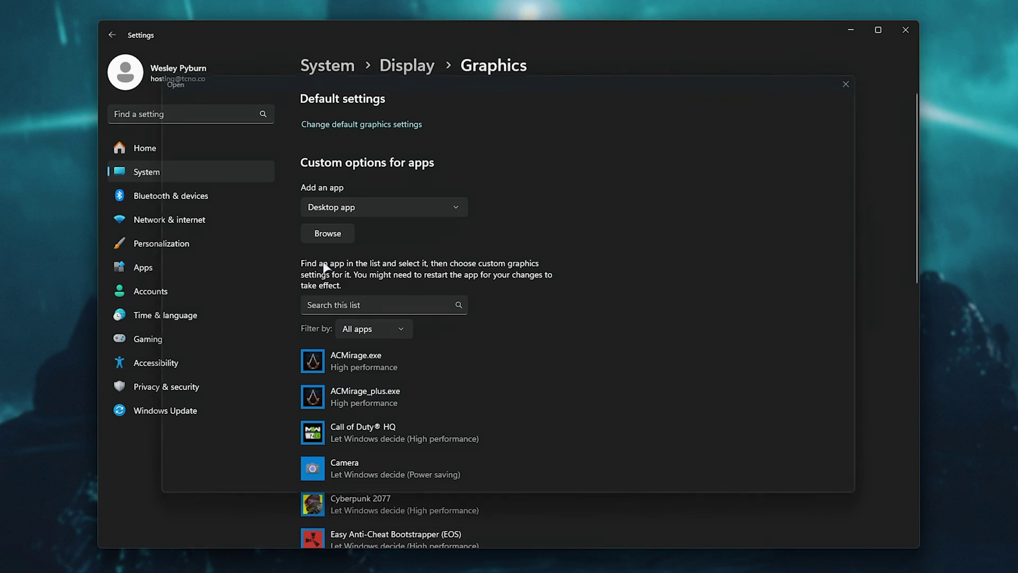
# Give the Modern Warfare III Beta entry the High performance NVIDIA GeForce RTX 3080 Ti preference and save it.
pyautogui.scroll(-2, 502, 273)
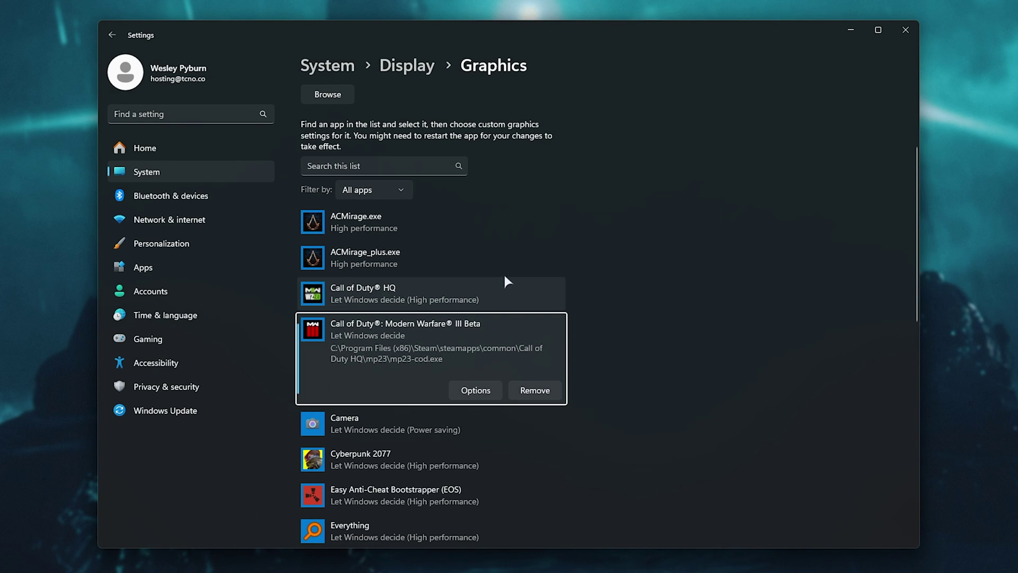
pyautogui.click(467, 392)
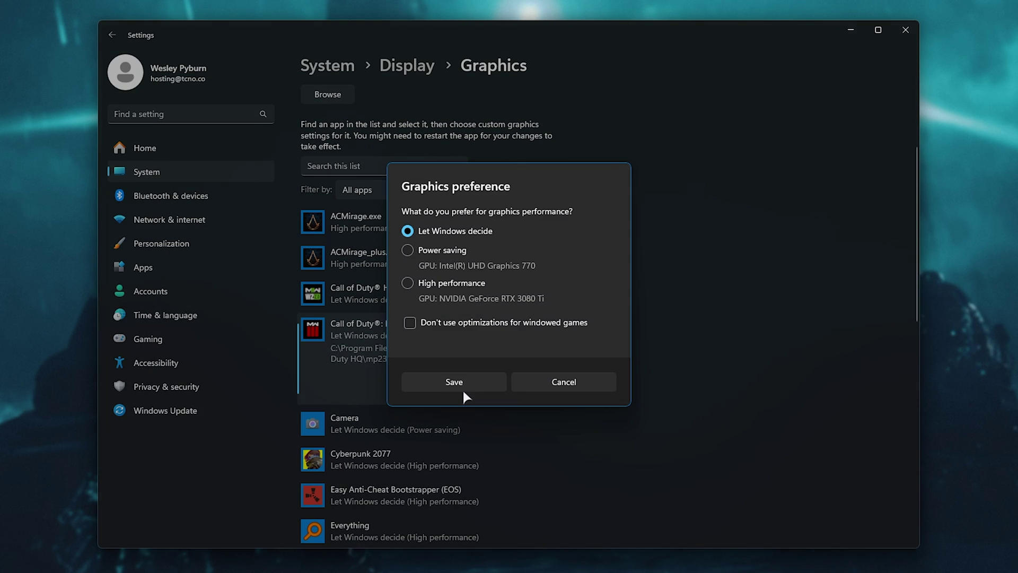
pyautogui.click(464, 285)
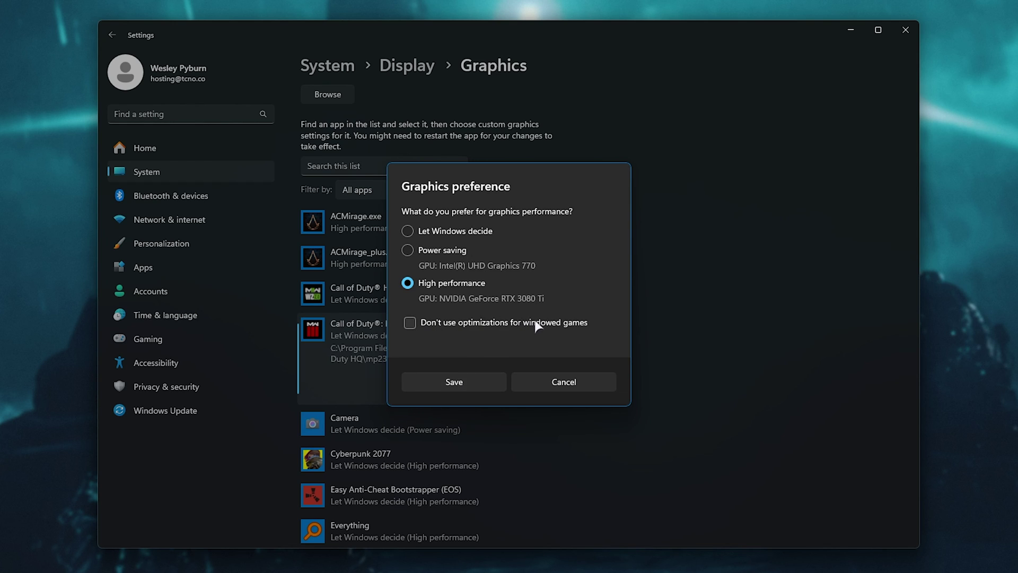
pyautogui.click(470, 379)
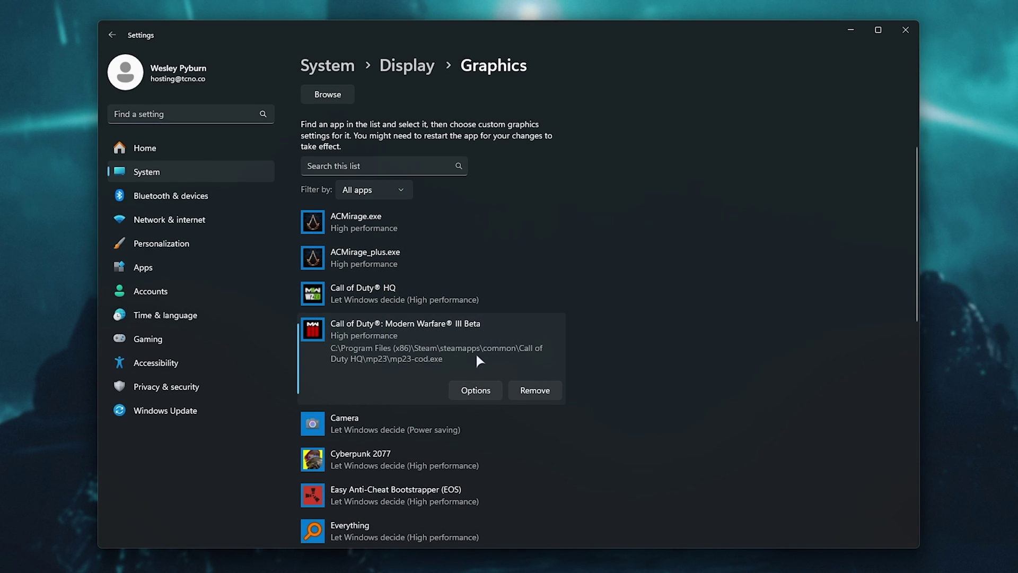
pyautogui.scroll(3, 565, 366)
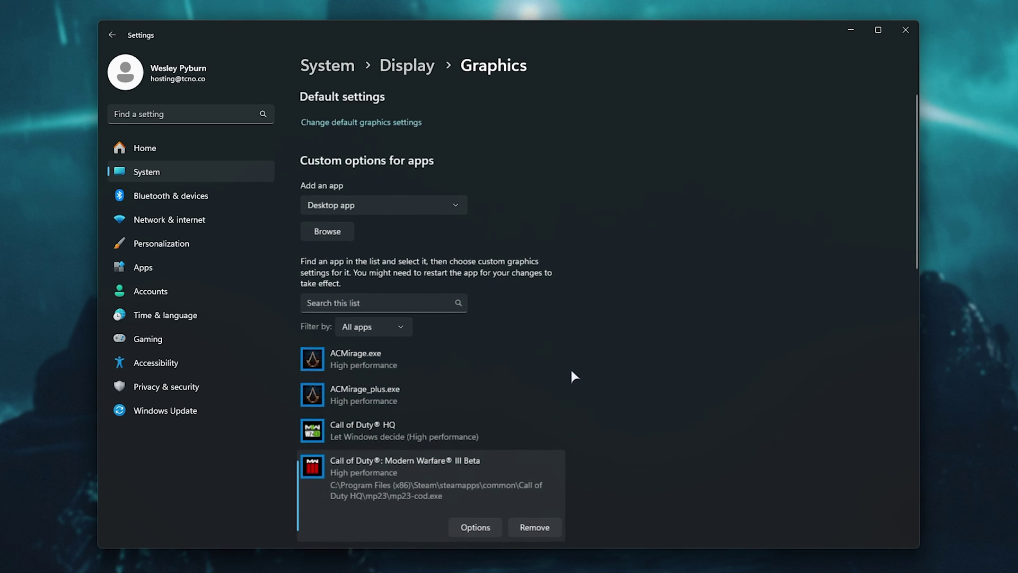
# Add cod.exe from the Call of Duty HQ folder to the graphics app list.
pyautogui.click(326, 233)
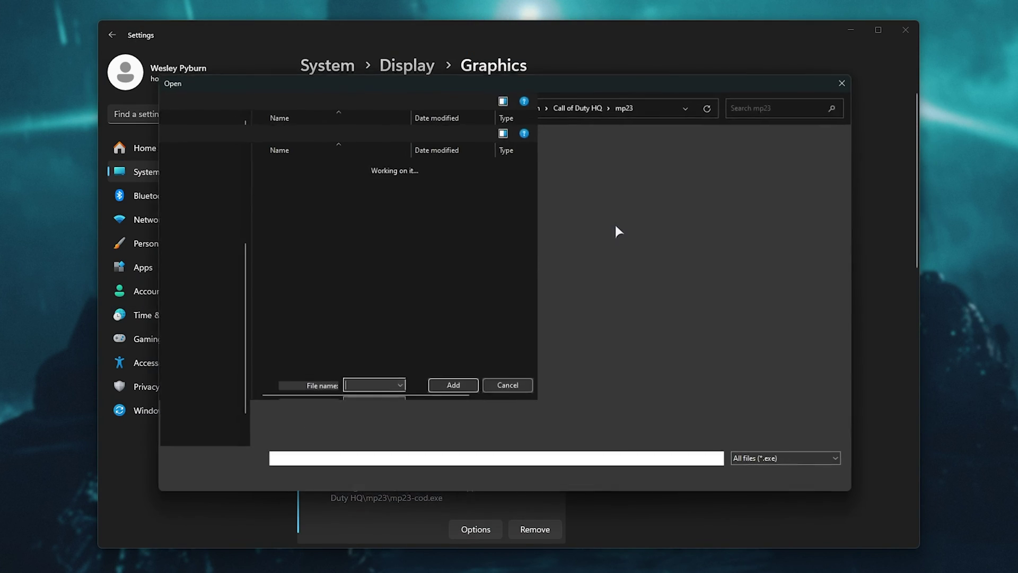
pyautogui.click(583, 106)
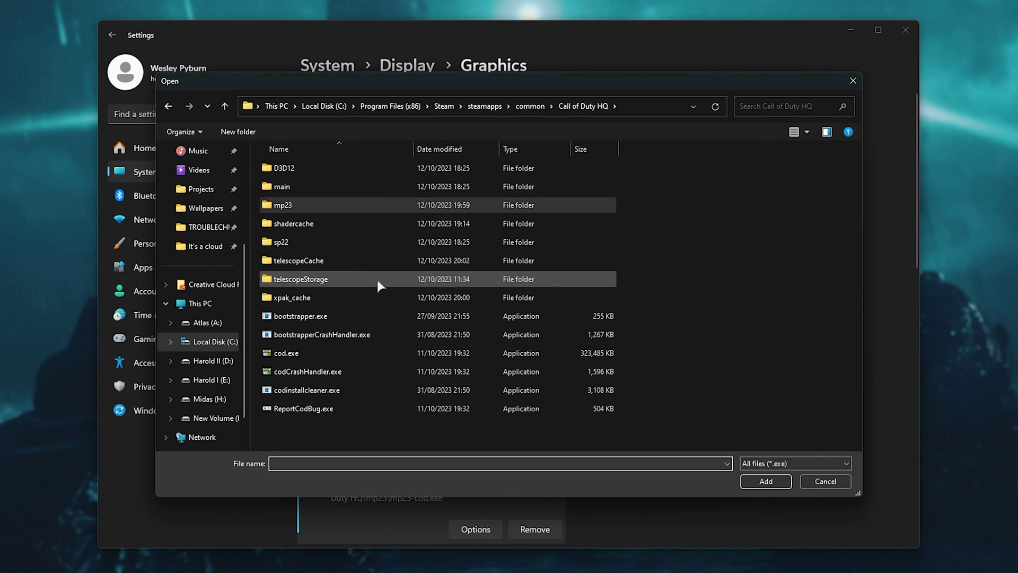
pyautogui.click(375, 352)
pyautogui.click(759, 477)
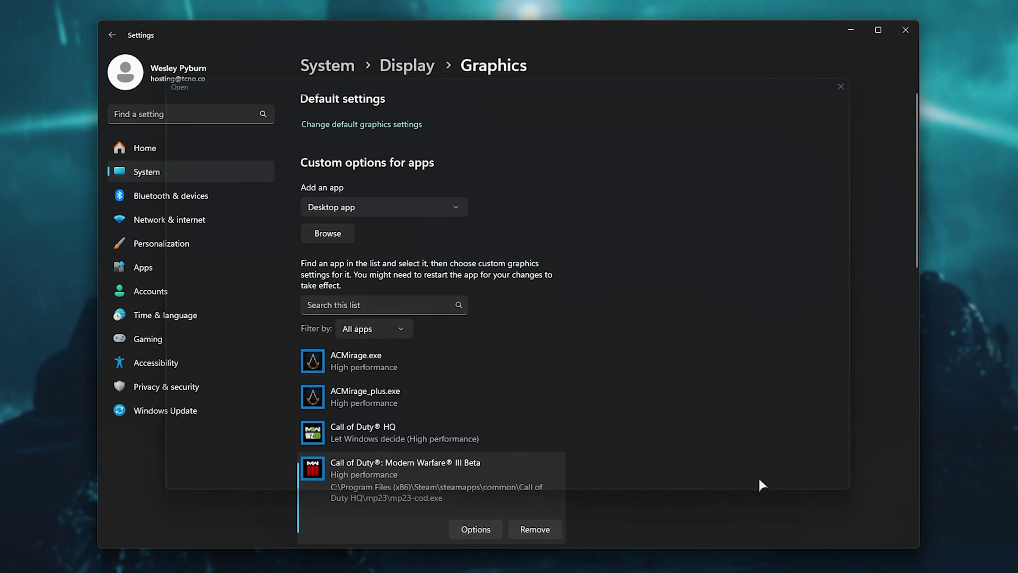
# Set the Call of Duty HQ entry to High performance on the NVIDIA GPU and save.
pyautogui.scroll(-3, 580, 383)
pyautogui.scroll(-2, 584, 390)
pyautogui.scroll(2, 585, 391)
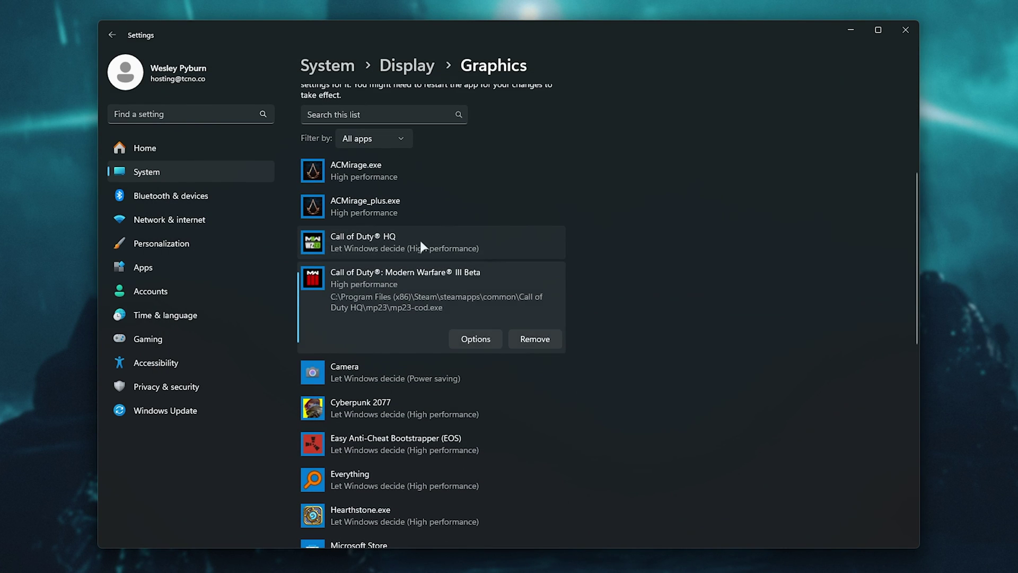
pyautogui.click(419, 239)
pyautogui.click(475, 300)
pyautogui.click(407, 282)
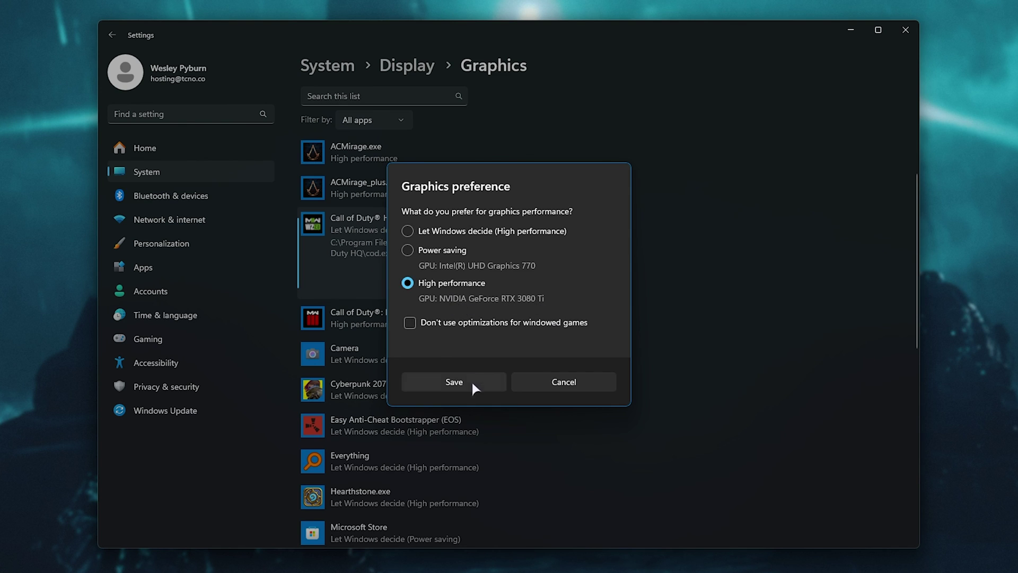
pyautogui.click(454, 382)
# Close the Settings window.
pyautogui.click(900, 32)
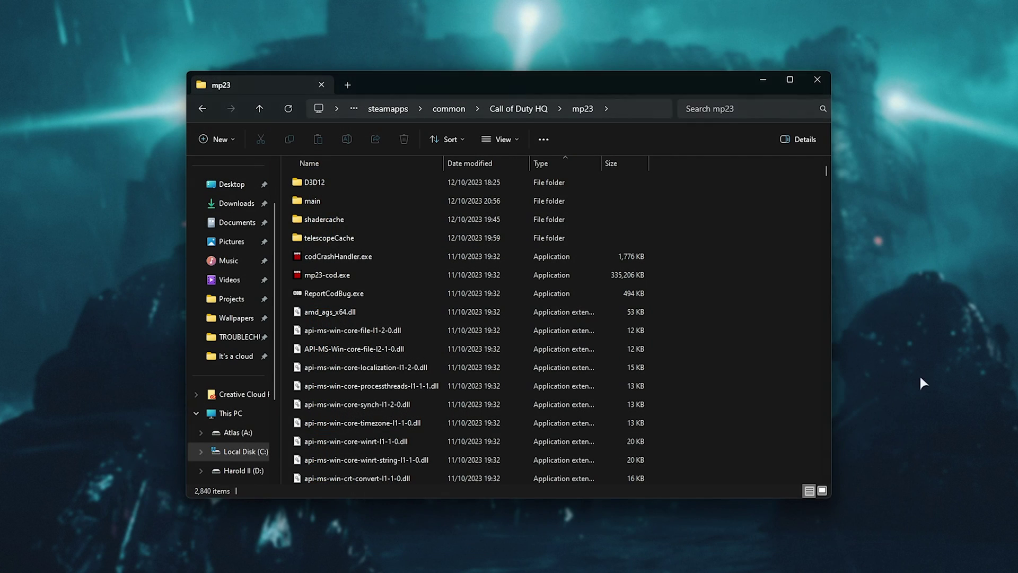